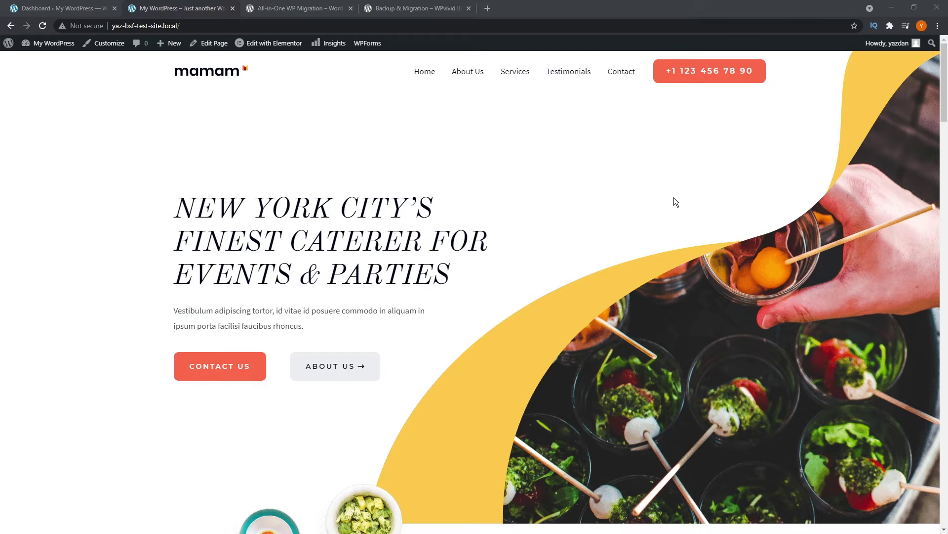
Scroll the local mamam catering home page through its about, services, testimonial and menu sections.
{"action": "scroll", "coordinate": [674, 200], "scroll_direction": "down", "scroll_amount": 10}
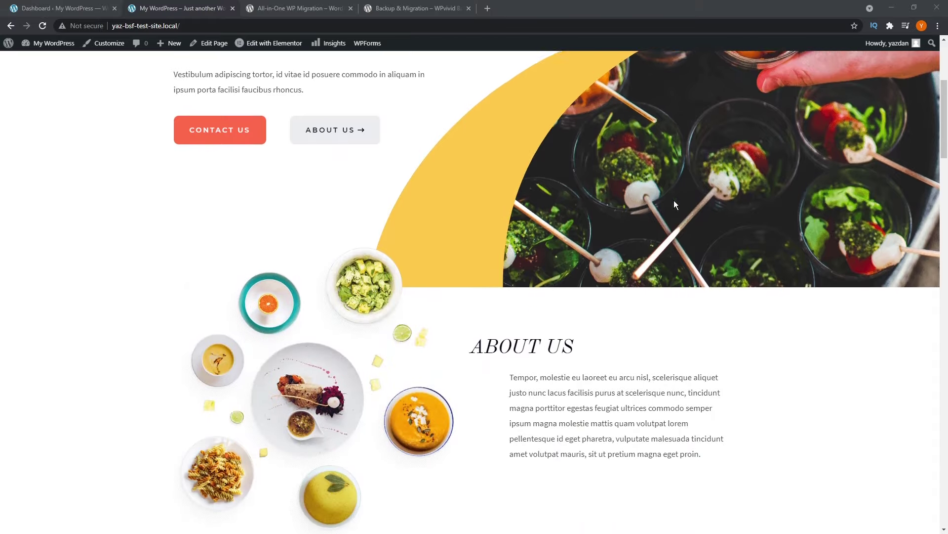
{"action": "scroll", "coordinate": [673, 205], "scroll_direction": "down", "scroll_amount": 8}
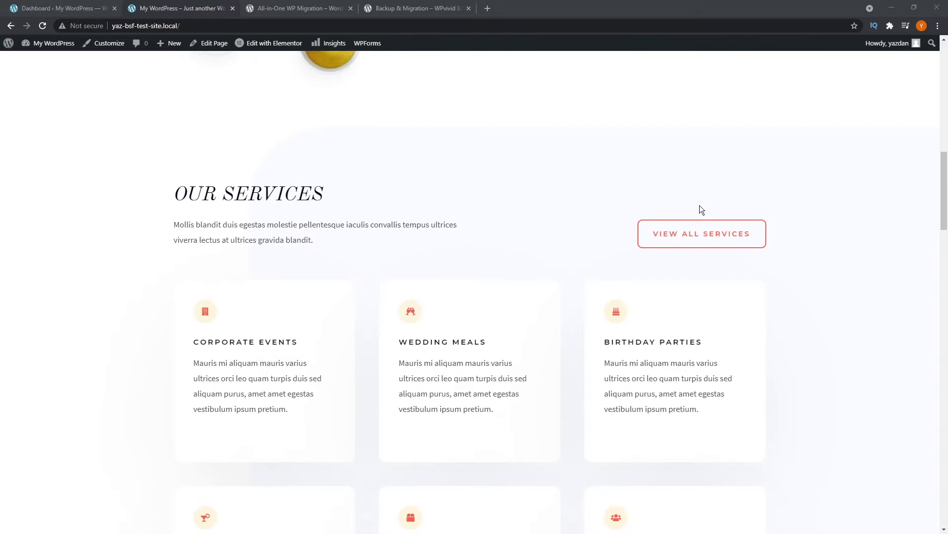
{"action": "scroll", "coordinate": [761, 221], "scroll_direction": "down", "scroll_amount": 12}
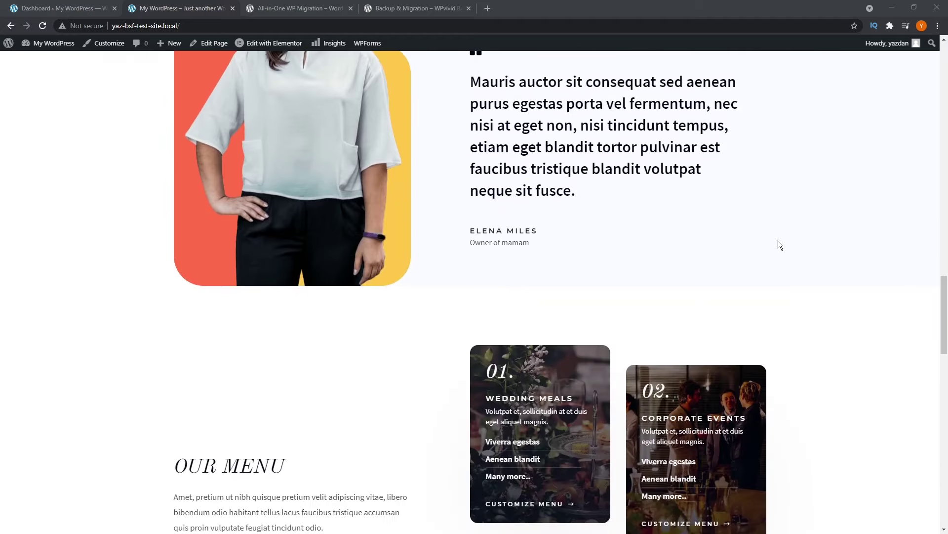
{"action": "left_click_drag", "start_coordinate": [941, 307], "coordinate": [934, 68]}
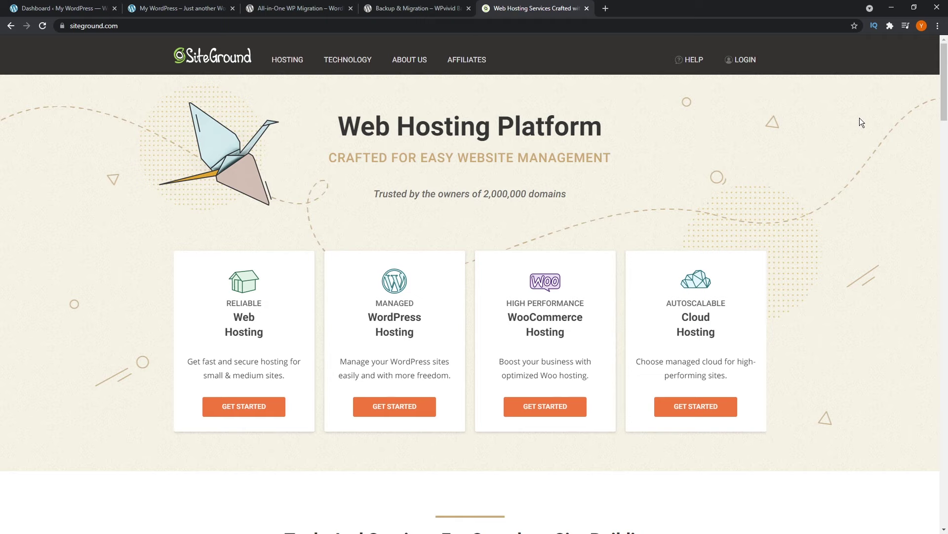
Close the SiteGround tab and compare the WPvivid and All-in-One WP Migration plugin pages.
{"action": "key", "text": "ctrl+w"}
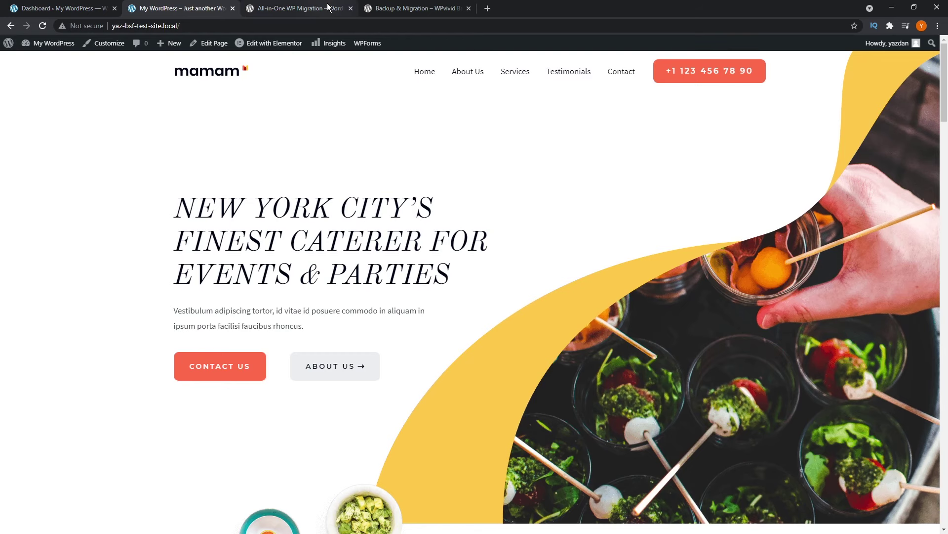
{"action": "left_click", "coordinate": [328, 8]}
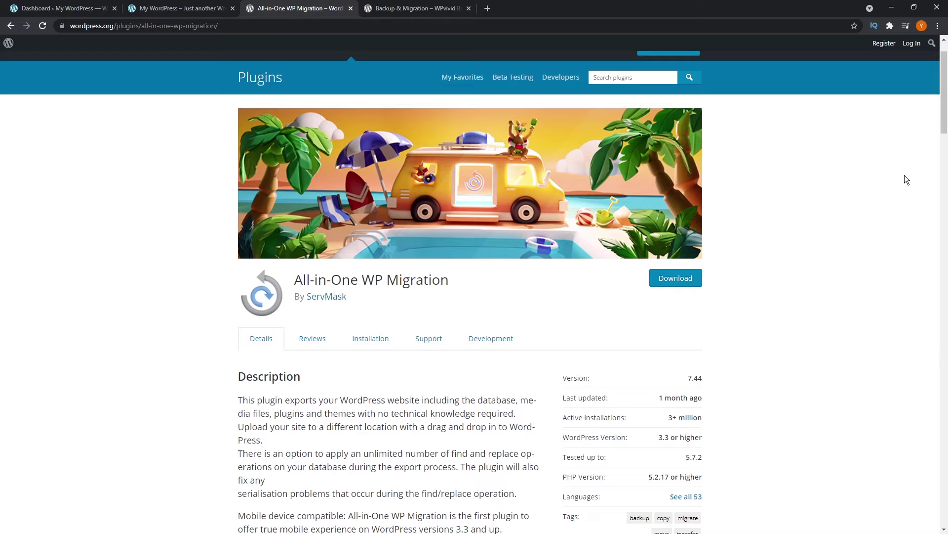
{"action": "left_click", "coordinate": [391, 5]}
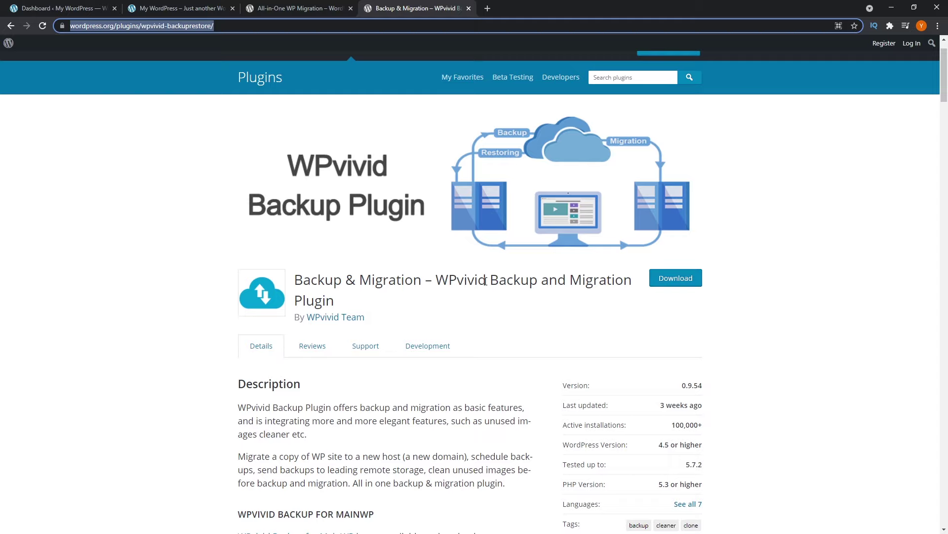
{"action": "left_click", "coordinate": [313, 6]}
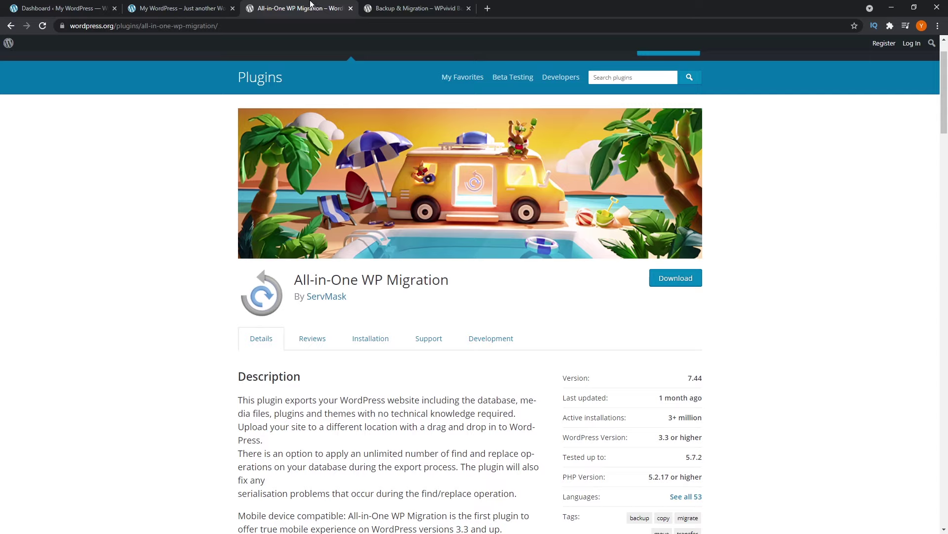
From the local site's dashboard, search plugins for 'wp all in one', then install and activate All-in-One WP Migration.
{"action": "left_click", "coordinate": [180, 8]}
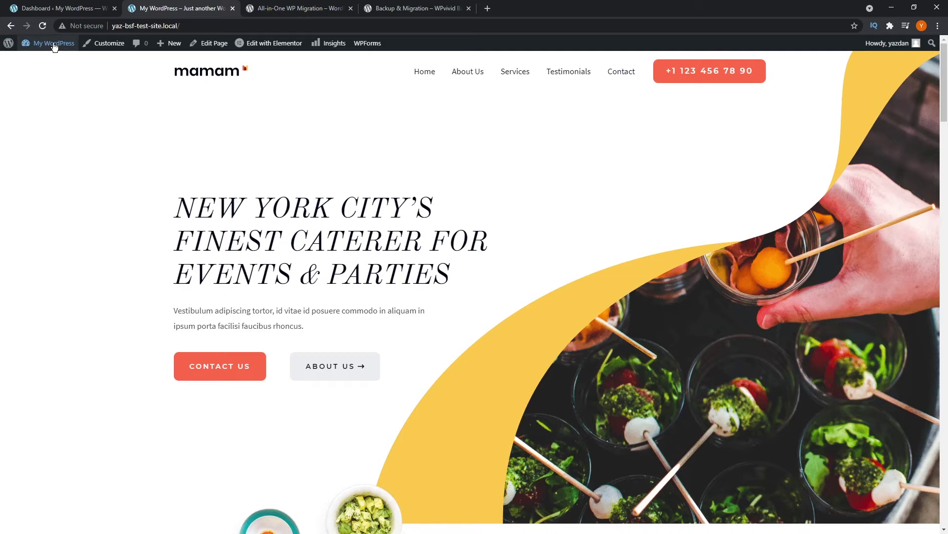
{"action": "left_click", "coordinate": [45, 61]}
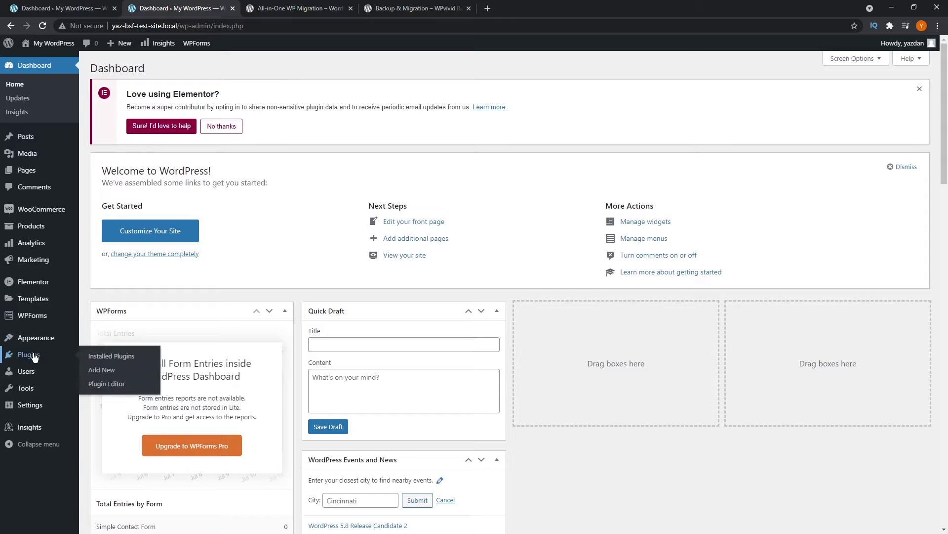
{"action": "left_click", "coordinate": [94, 372]}
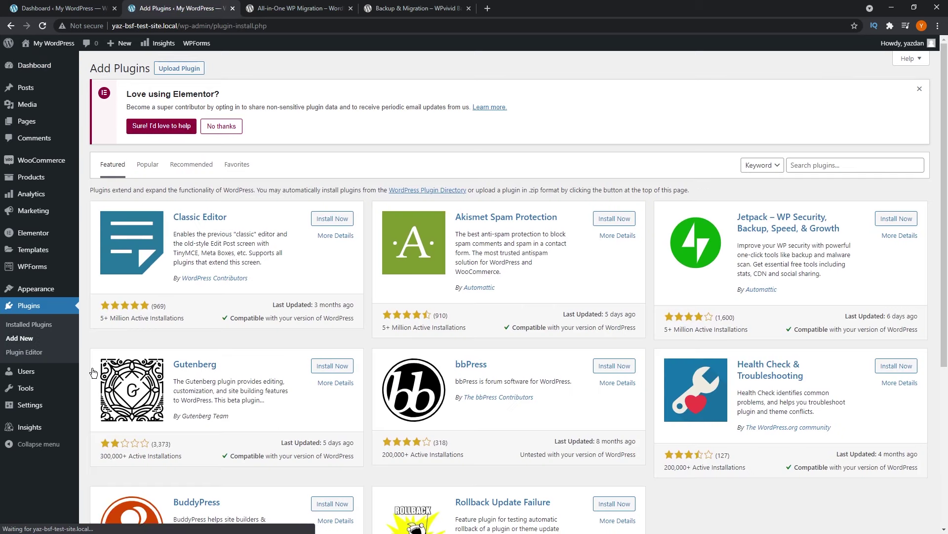
{"action": "left_click", "coordinate": [823, 168]}
{"action": "type", "text": "wp "}
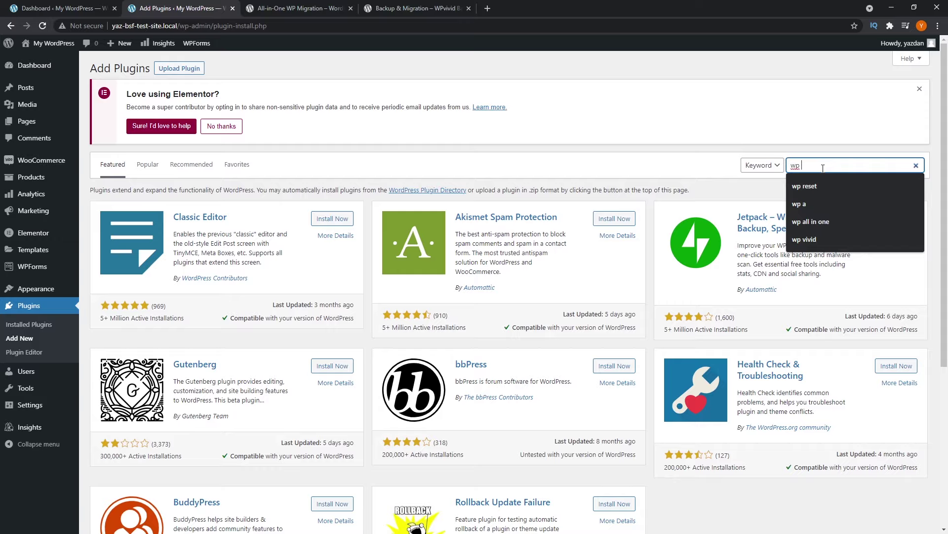
{"action": "type", "text": "all"}
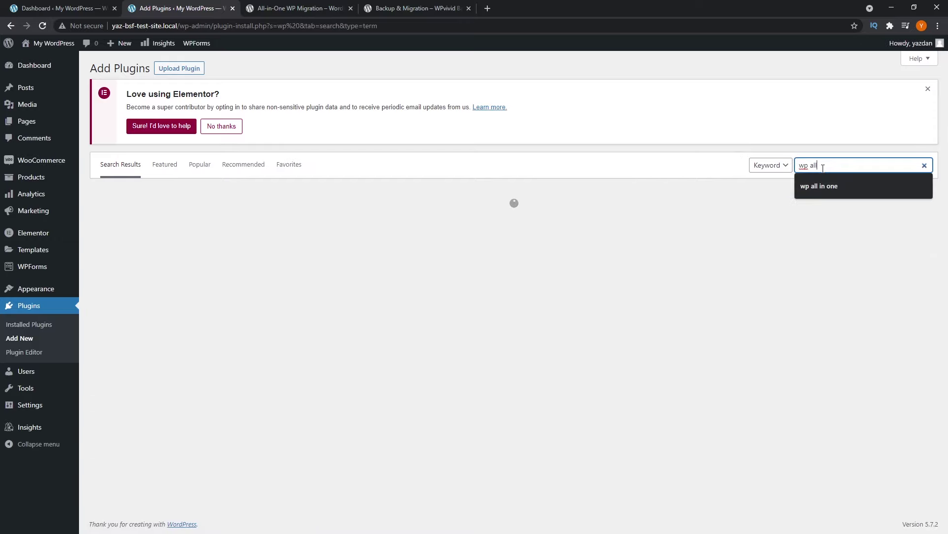
{"action": "type", "text": " in one"}
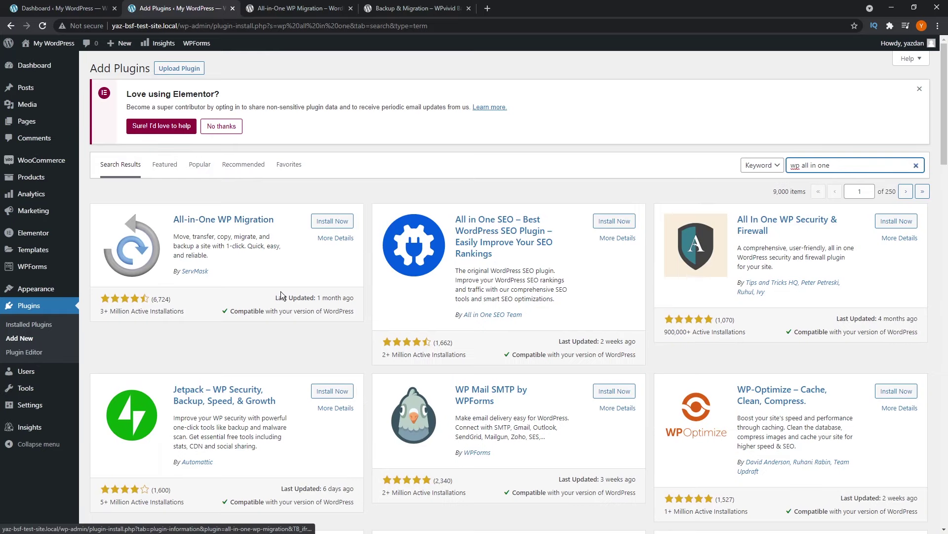
{"action": "left_click", "coordinate": [323, 223]}
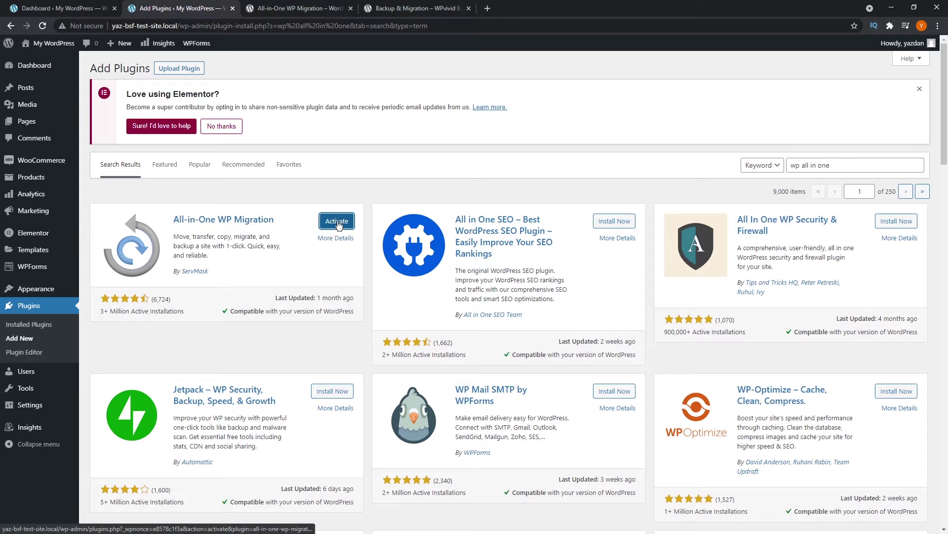
{"action": "left_click", "coordinate": [337, 221]}
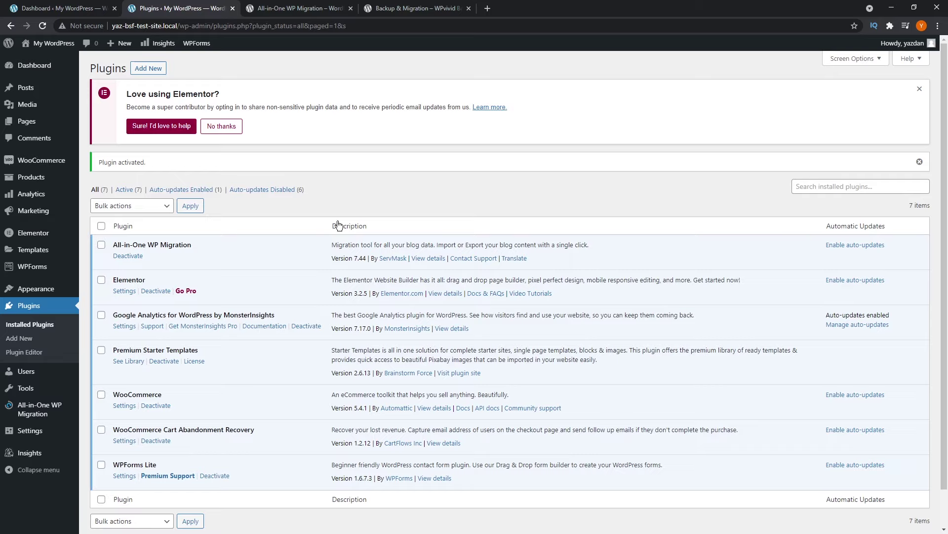
Export the whole site with Export To > File, then download the 146 MB .wpress file and close the dialog.
{"action": "mouse_move", "coordinate": [33, 418]}
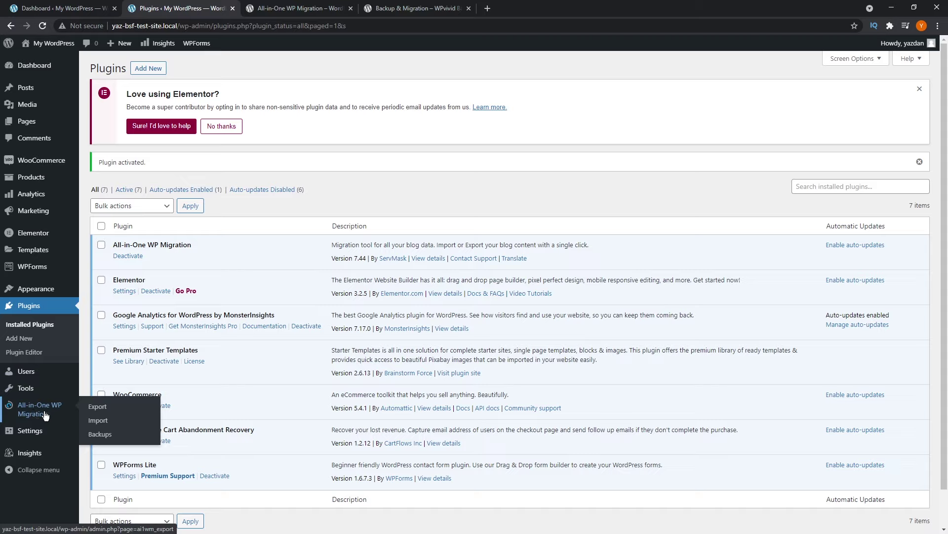
{"action": "left_click", "coordinate": [93, 410]}
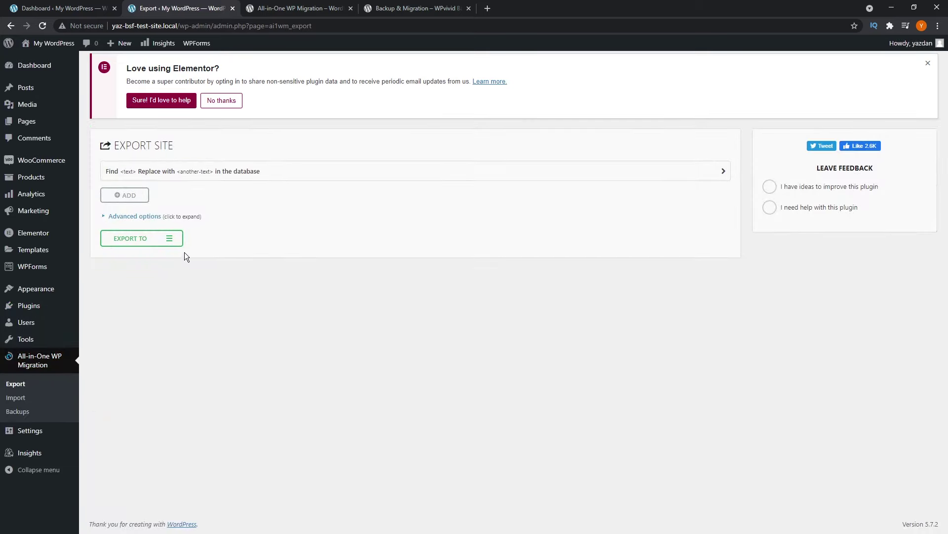
{"action": "left_click", "coordinate": [172, 245]}
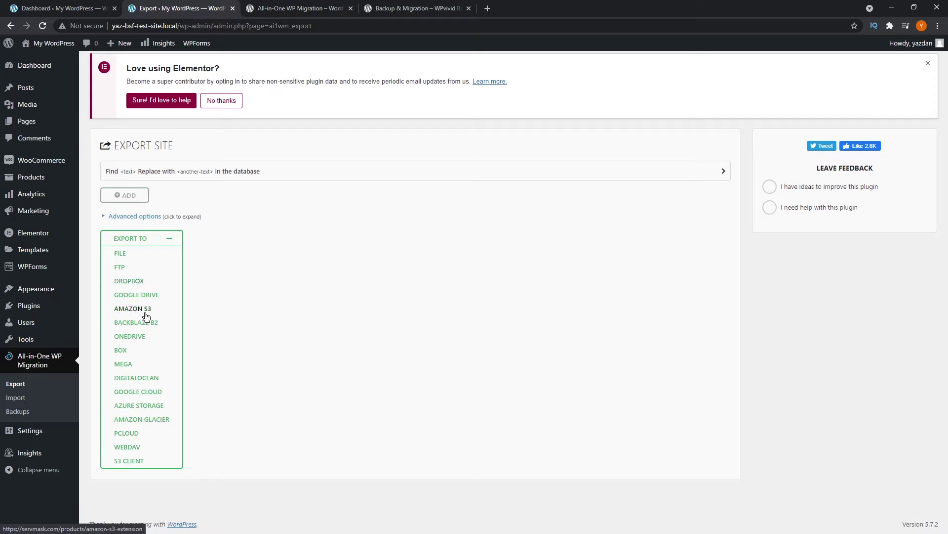
{"action": "left_click", "coordinate": [147, 256]}
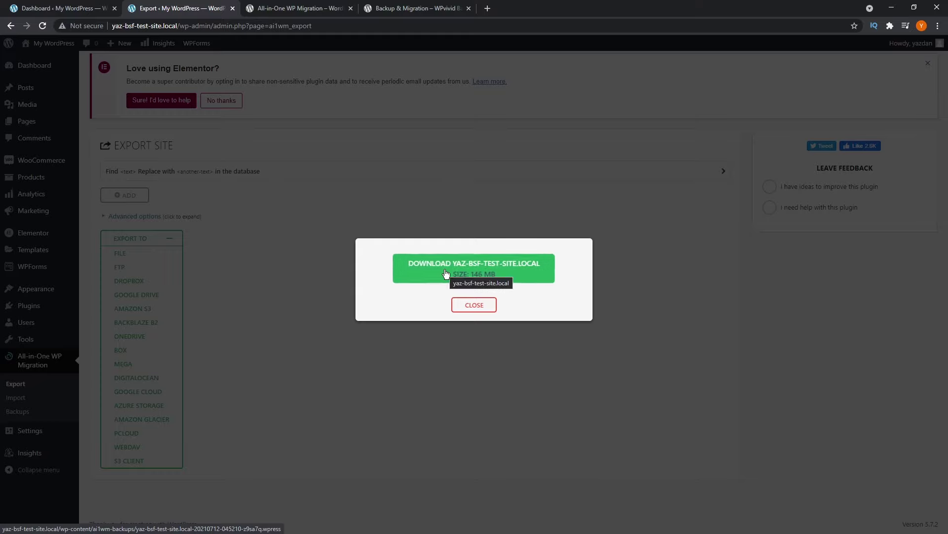
{"action": "left_click", "coordinate": [496, 269]}
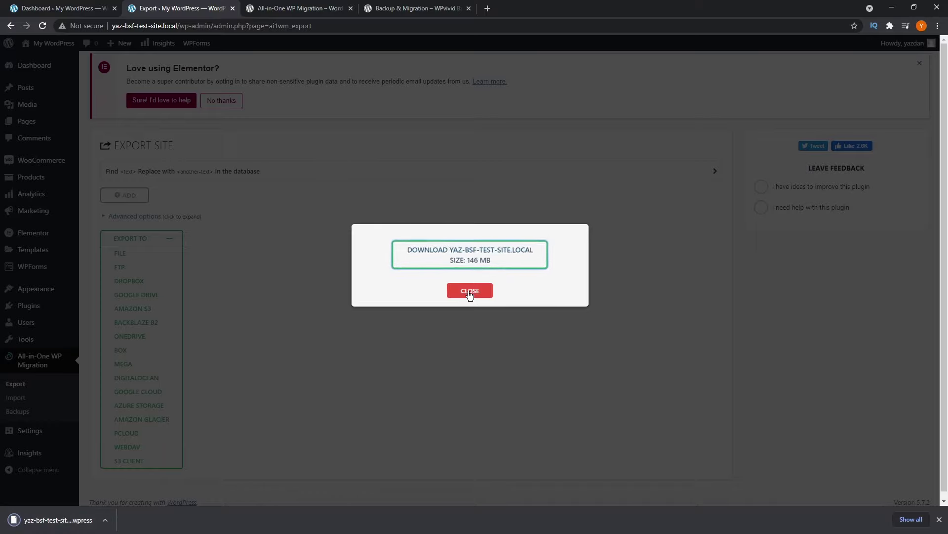
{"action": "left_click", "coordinate": [470, 292]}
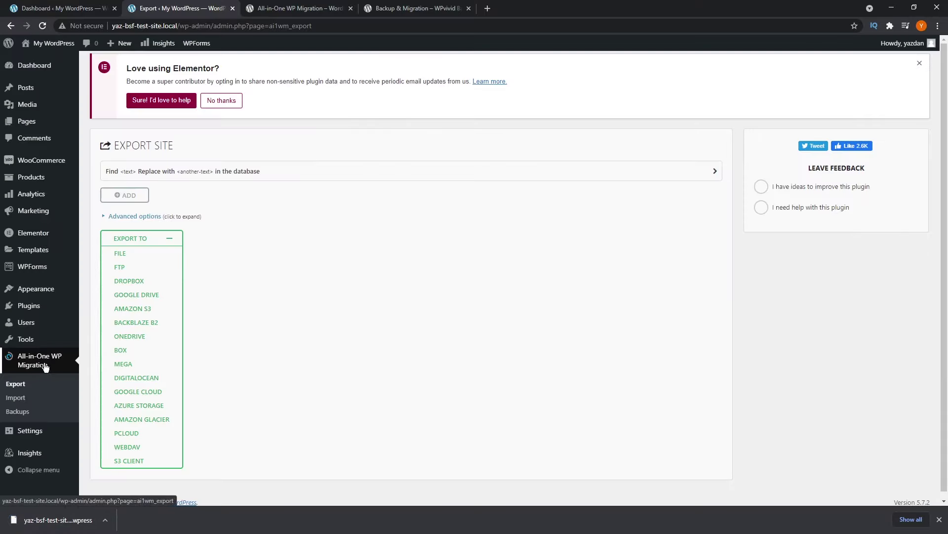
On the live site's admin, search plugins for 'wp all in one', then install and activate All-in-One WP Migration.
{"action": "left_click", "coordinate": [30, 305]}
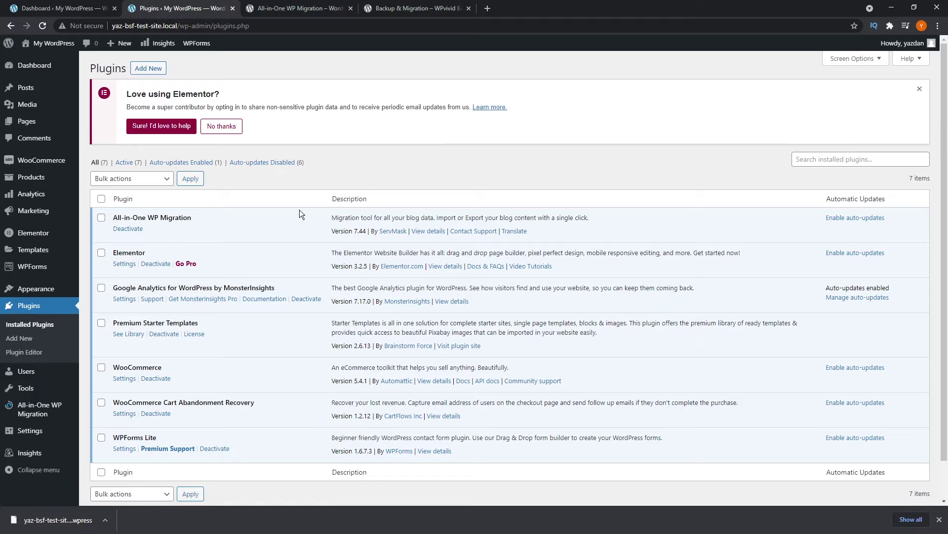
{"action": "left_click", "coordinate": [96, 4]}
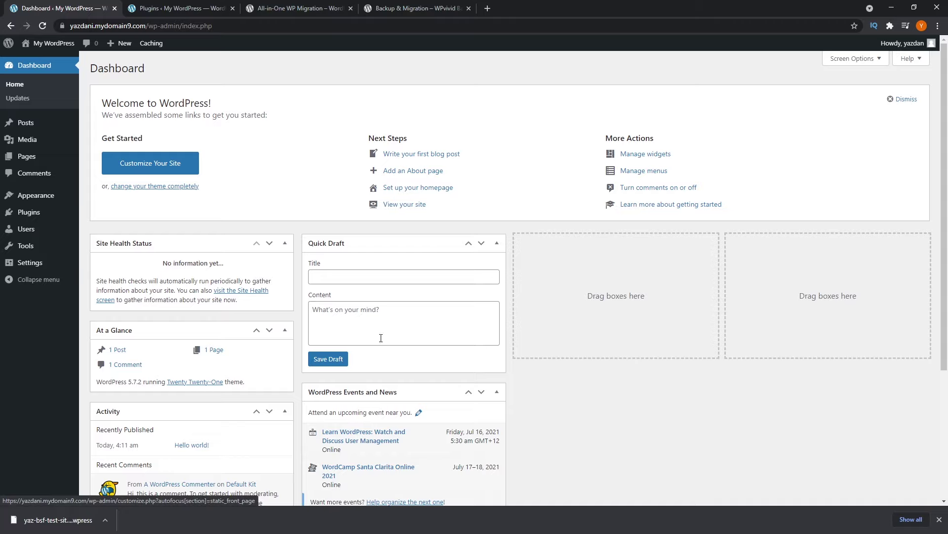
{"action": "mouse_move", "coordinate": [36, 215]}
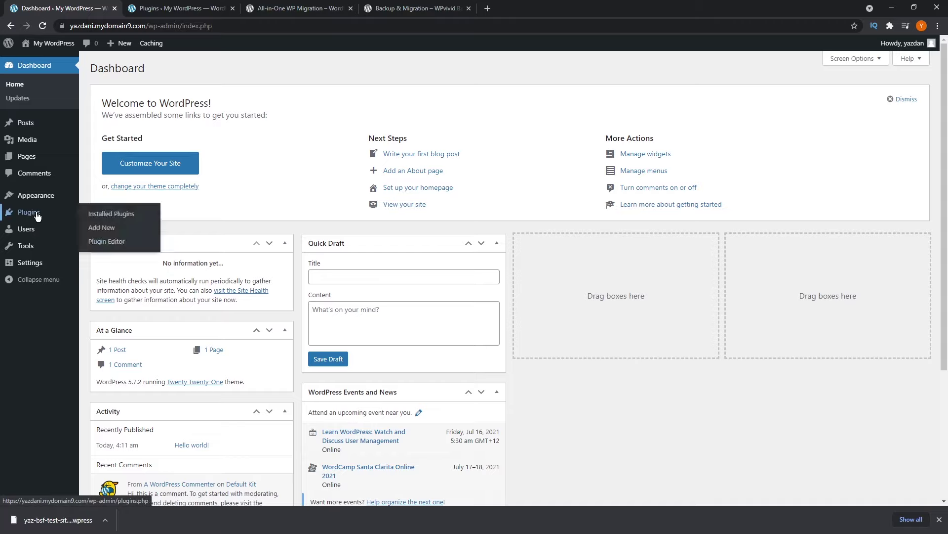
{"action": "left_click", "coordinate": [104, 230]}
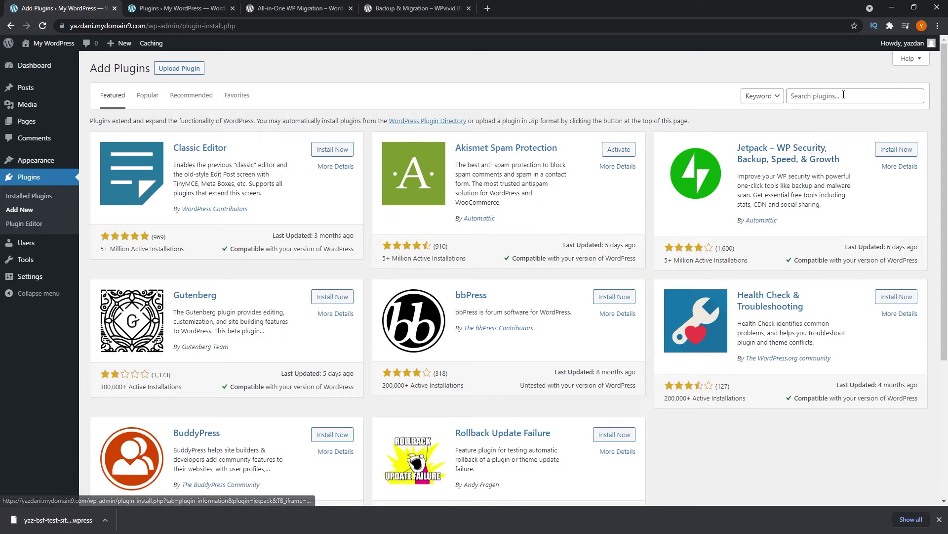
{"action": "left_click", "coordinate": [844, 95]}
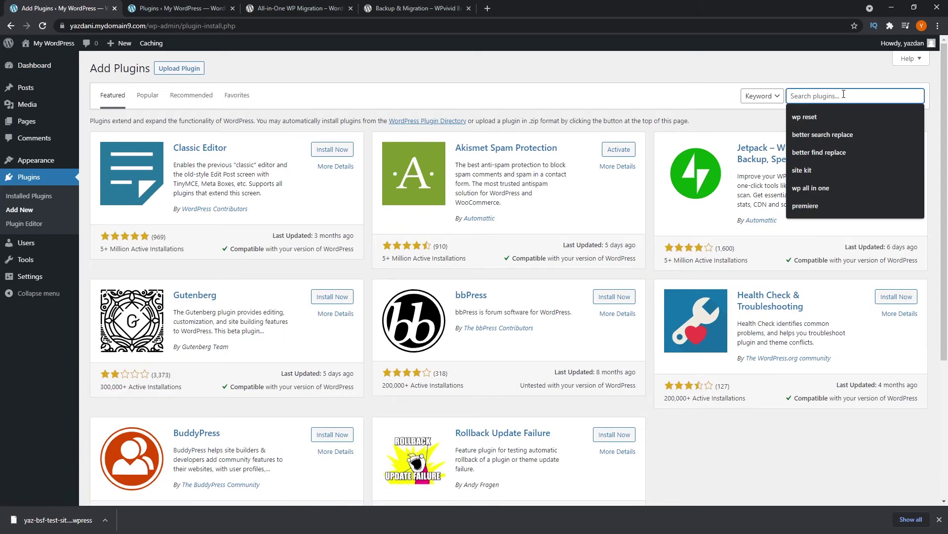
{"action": "type", "text": "wp all in o"}
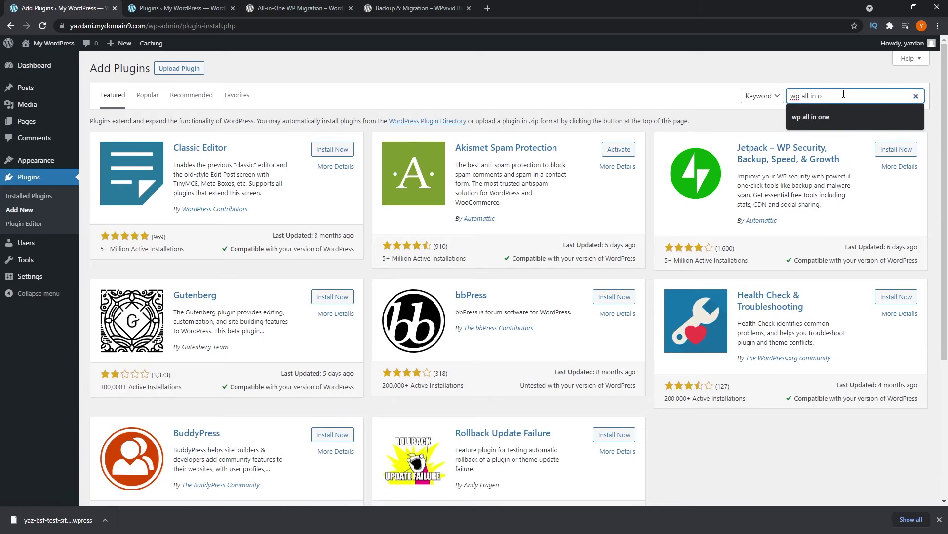
{"action": "type", "text": "ne"}
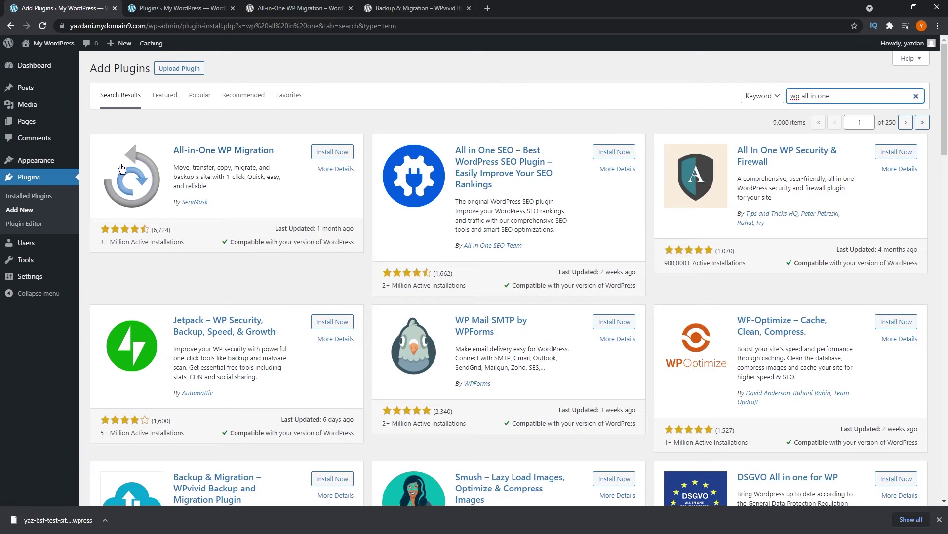
{"action": "left_click", "coordinate": [328, 154]}
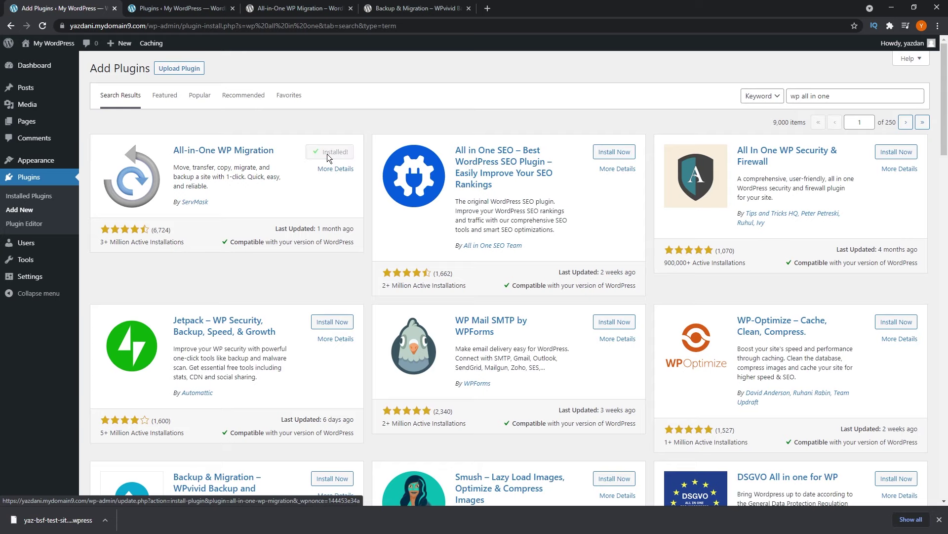
{"action": "left_click", "coordinate": [335, 152]}
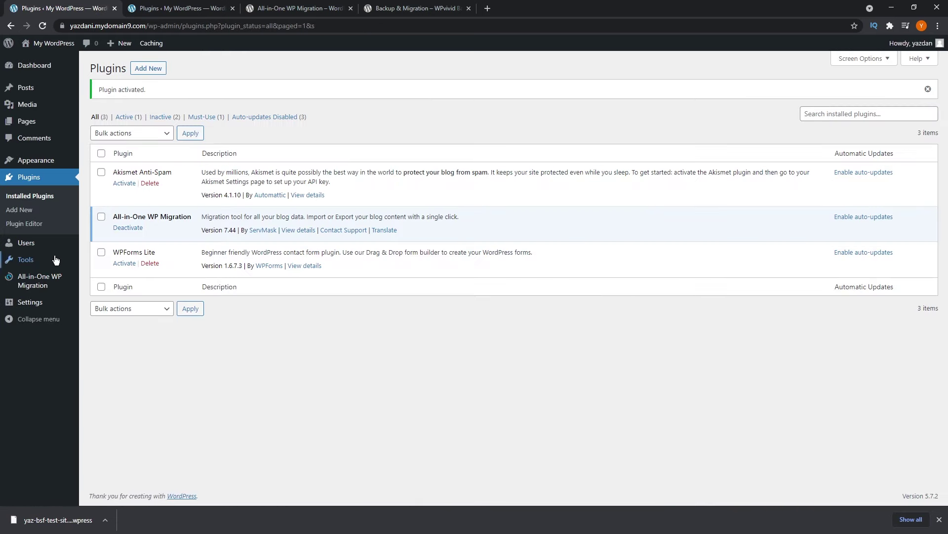
Drag the downloaded .wpress backup onto the live site's All-in-One WP Migration Import drop zone.
{"action": "mouse_move", "coordinate": [36, 281]}
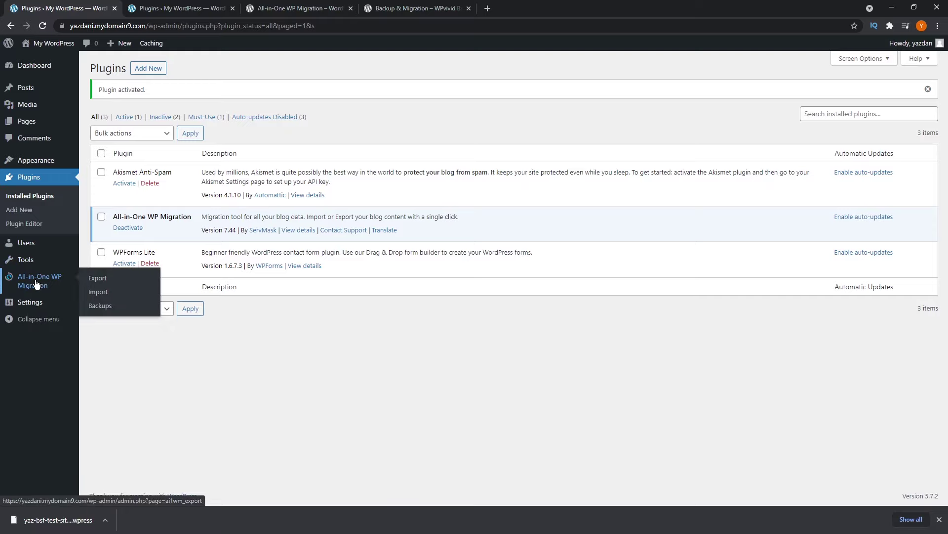
{"action": "left_click", "coordinate": [99, 293]}
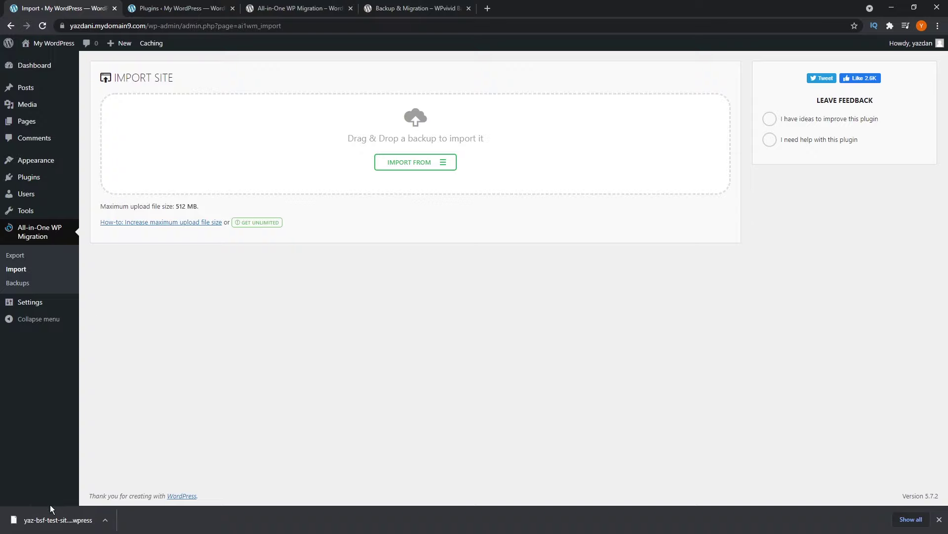
{"action": "left_click_drag", "start_coordinate": [54, 519], "coordinate": [413, 141]}
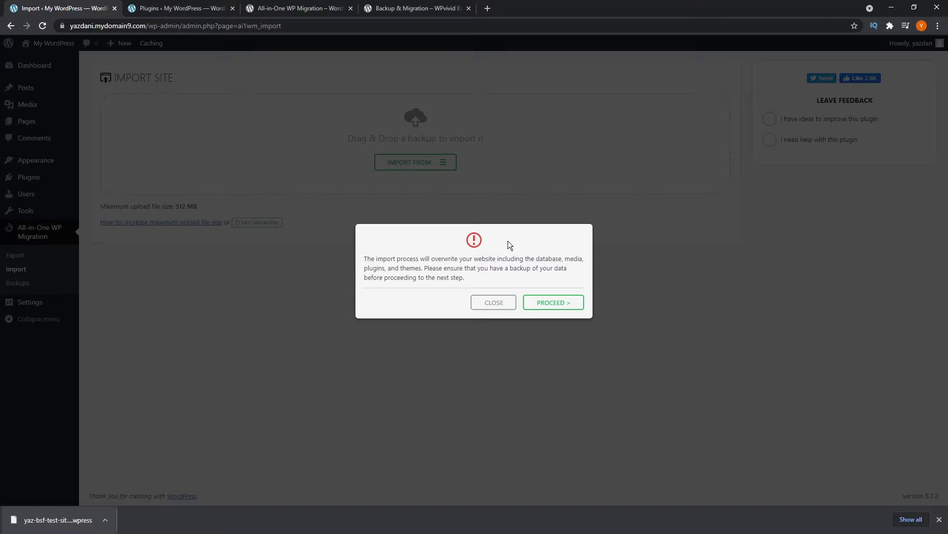
Confirm PROCEED to overwrite the live site with the backup and let the restore finish.
{"action": "left_click", "coordinate": [570, 308]}
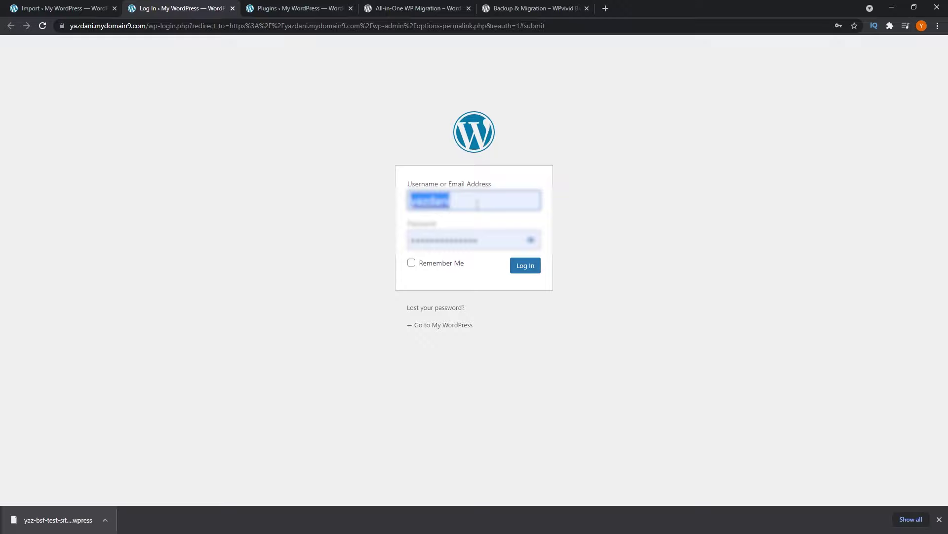
Log back in to the live site and re-save the Post name permalink structure.
{"action": "left_click", "coordinate": [524, 270]}
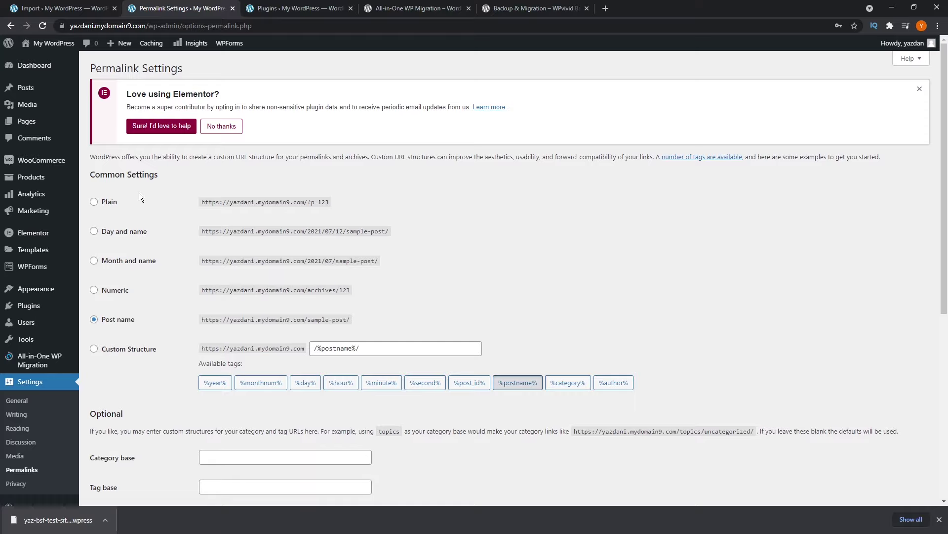
{"action": "scroll", "coordinate": [168, 311], "scroll_direction": "down", "scroll_amount": 4}
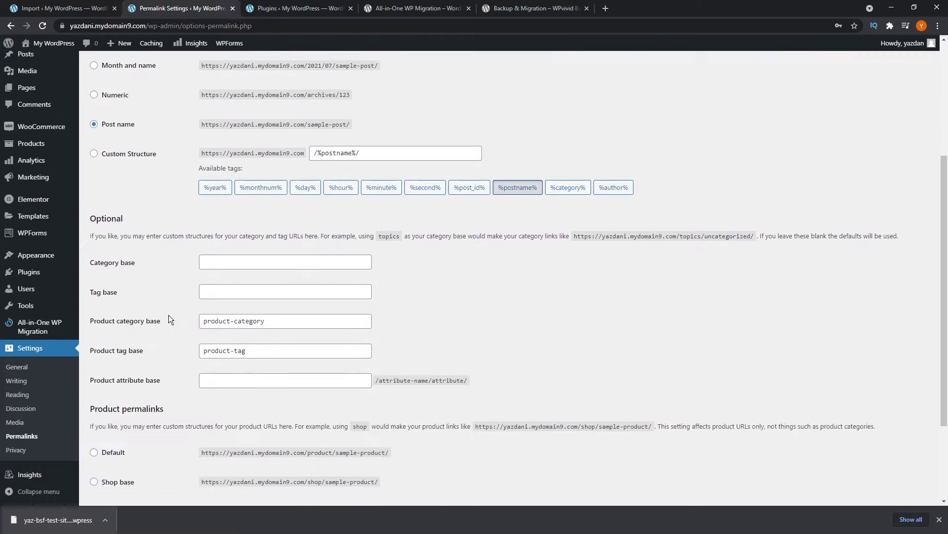
{"action": "scroll", "coordinate": [489, 303], "scroll_direction": "down", "scroll_amount": 2}
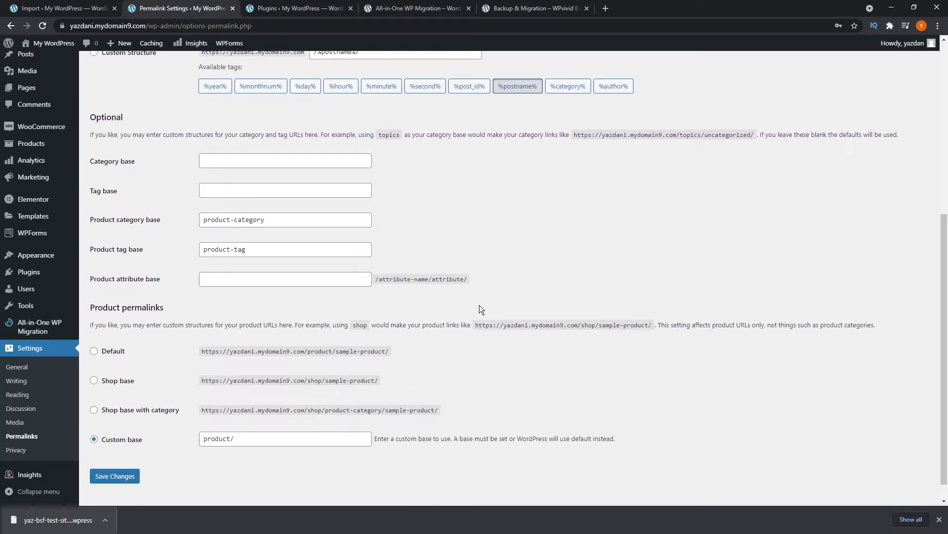
{"action": "scroll", "coordinate": [192, 398], "scroll_direction": "down", "scroll_amount": 1}
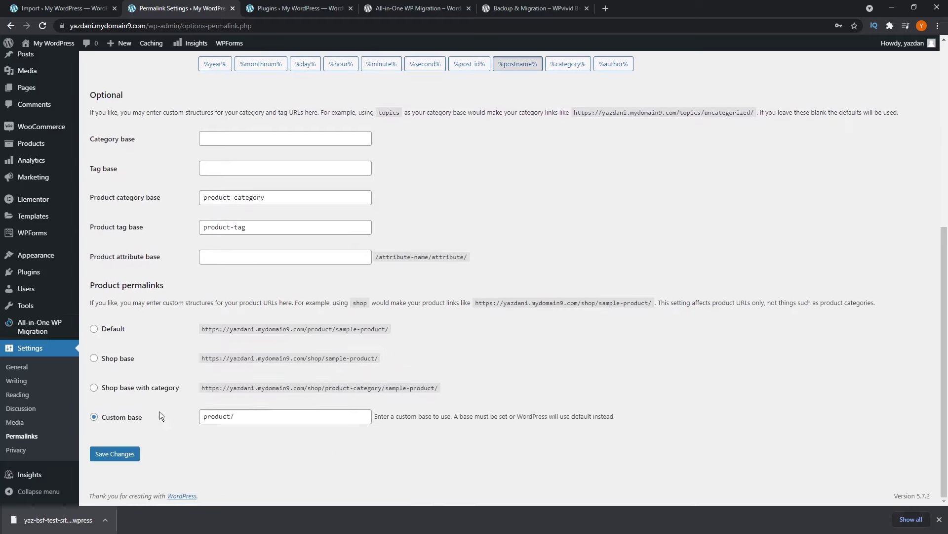
{"action": "left_click", "coordinate": [123, 454]}
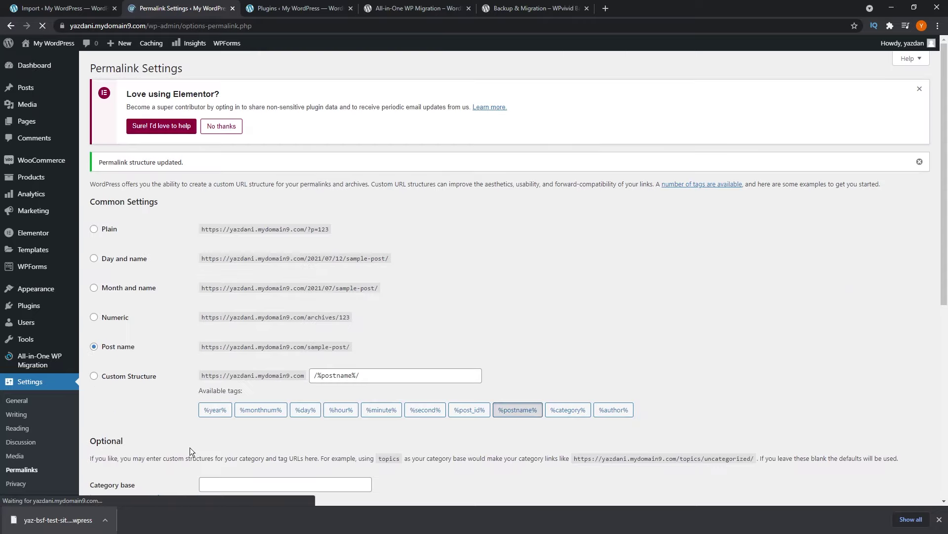
{"action": "left_click", "coordinate": [111, 4]}
Finish the import, close the Permalink Settings tab and reload the live admin Import page.
{"action": "left_click", "coordinate": [555, 298]}
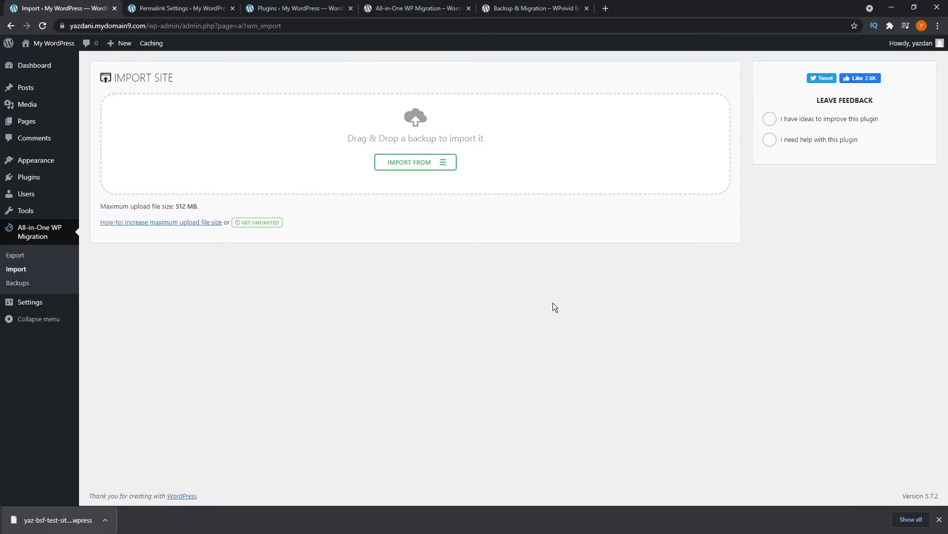
{"action": "left_click", "coordinate": [233, 8]}
{"action": "left_click", "coordinate": [42, 25]}
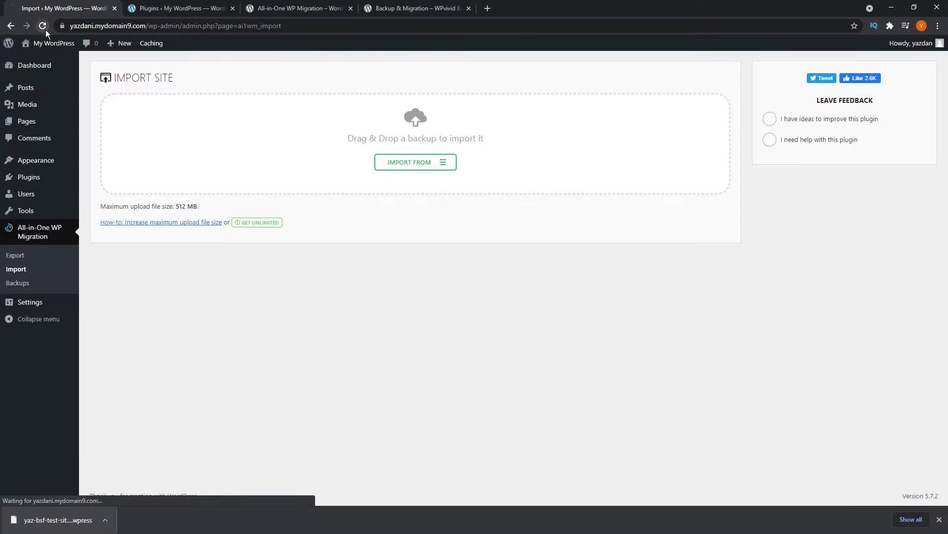
{"action": "mouse_move", "coordinate": [48, 52]}
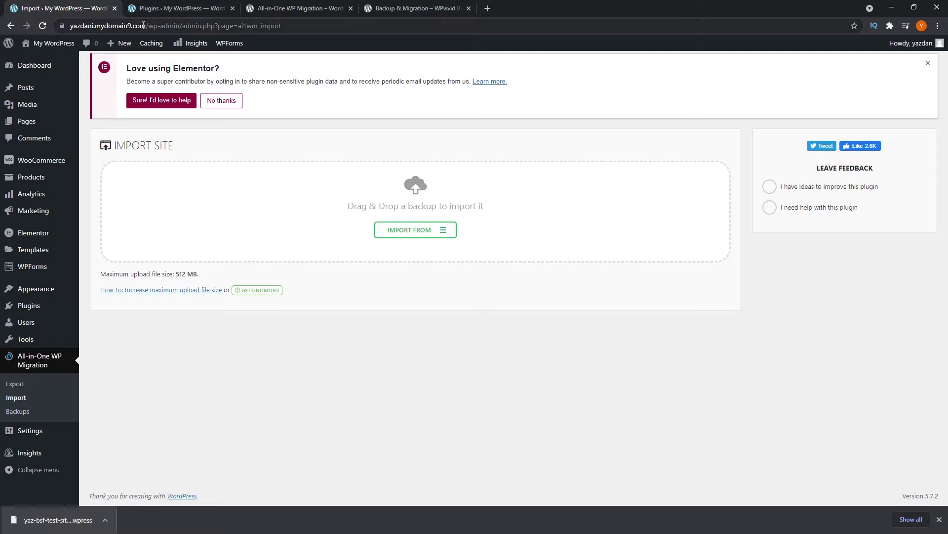
Compare the live site's domain with the local site's address on its Plugins page.
{"action": "left_click_drag", "start_coordinate": [143, 25], "coordinate": [70, 25]}
{"action": "left_click", "coordinate": [166, 227]}
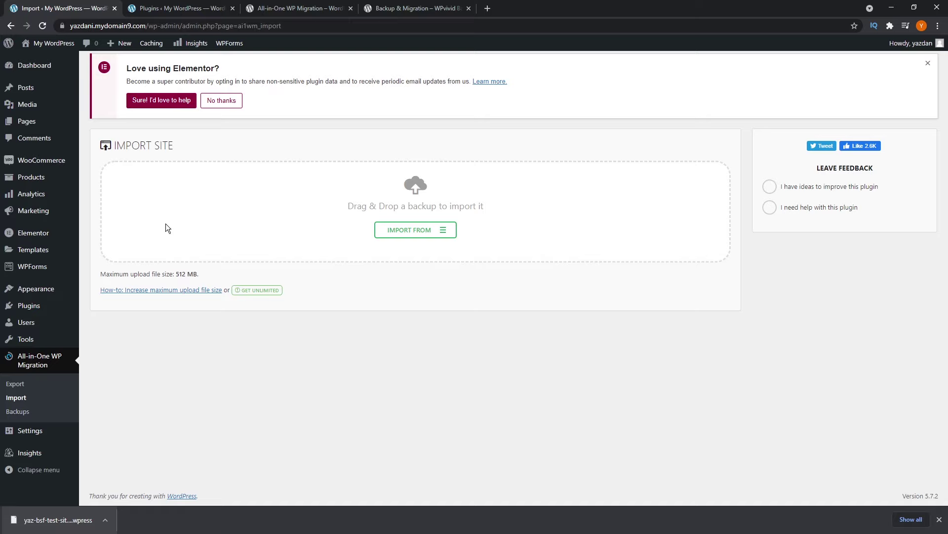
{"action": "left_click", "coordinate": [173, 7]}
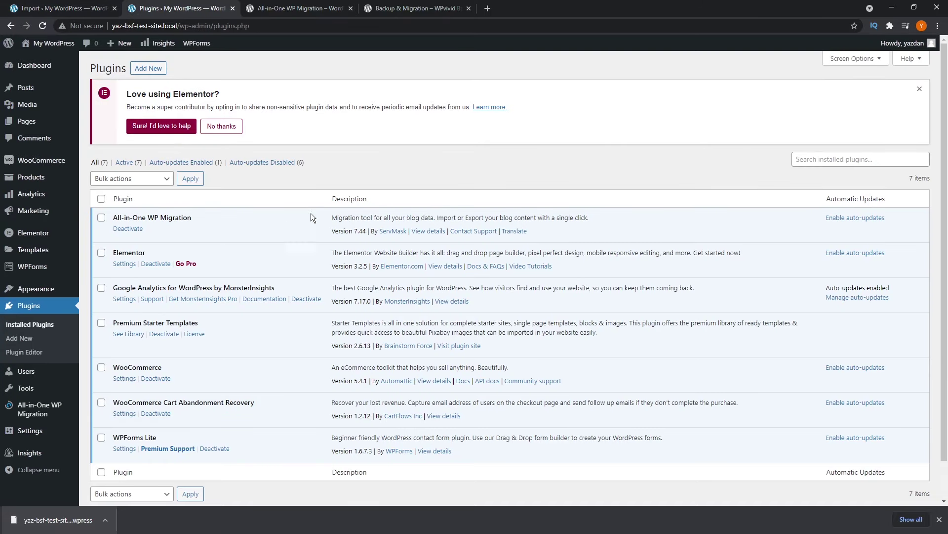
{"action": "left_click", "coordinate": [177, 26]}
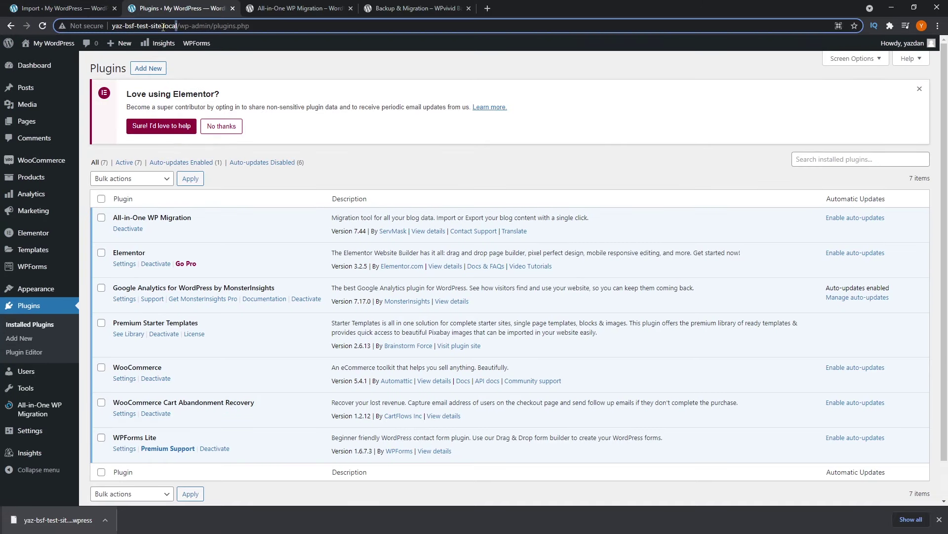
{"action": "left_click", "coordinate": [68, 8]}
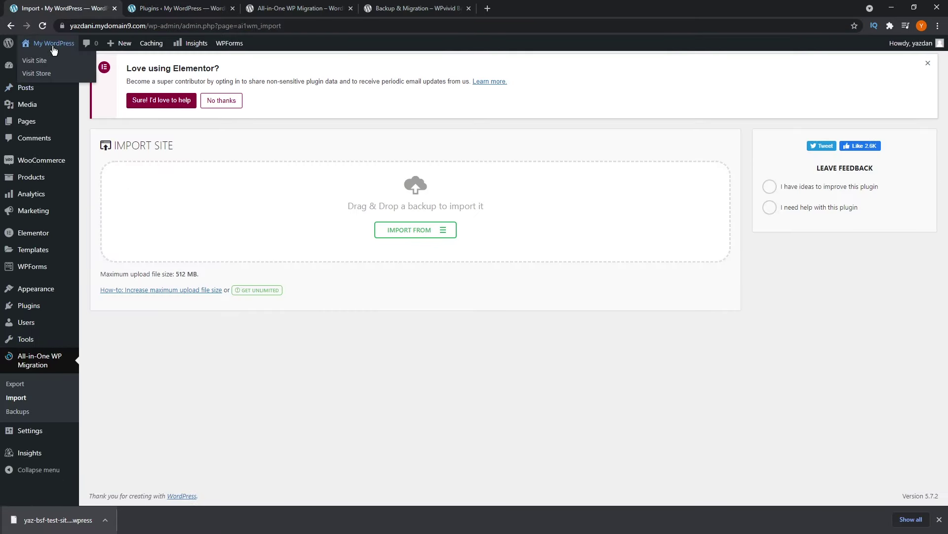
Visit the live site's home page, scroll through all its sections, then go back to the plugins list.
{"action": "left_click", "coordinate": [39, 62]}
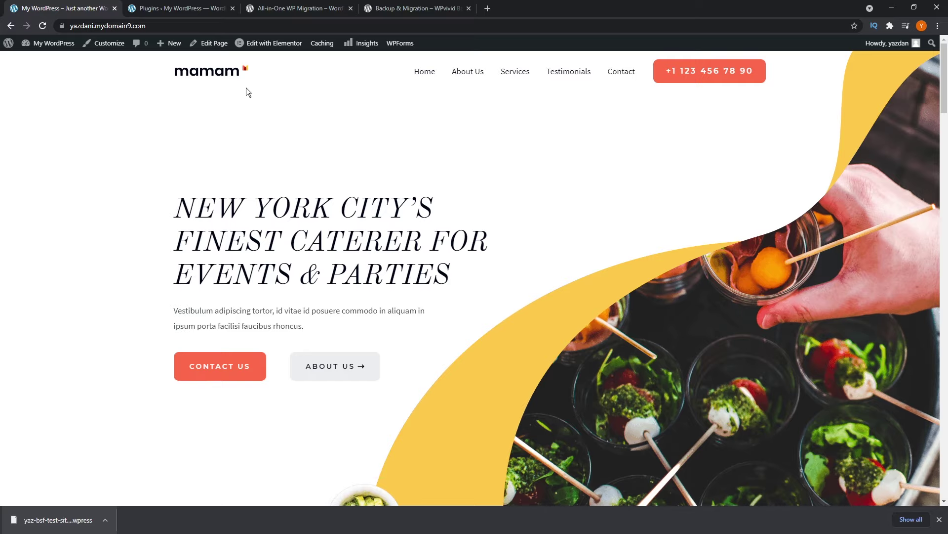
{"action": "scroll", "coordinate": [652, 151], "scroll_direction": "down", "scroll_amount": 8}
{"action": "scroll", "coordinate": [614, 190], "scroll_direction": "down", "scroll_amount": 10}
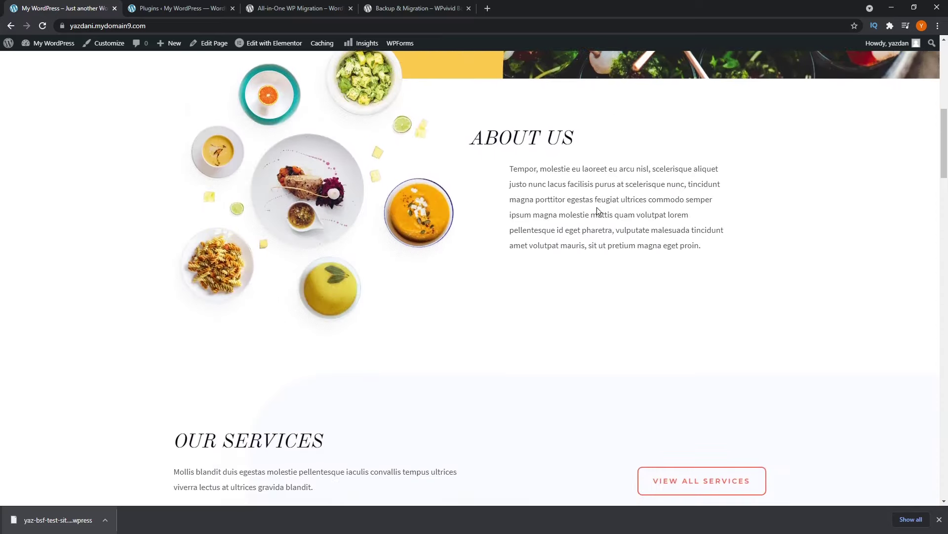
{"action": "scroll", "coordinate": [591, 217], "scroll_direction": "down", "scroll_amount": 6}
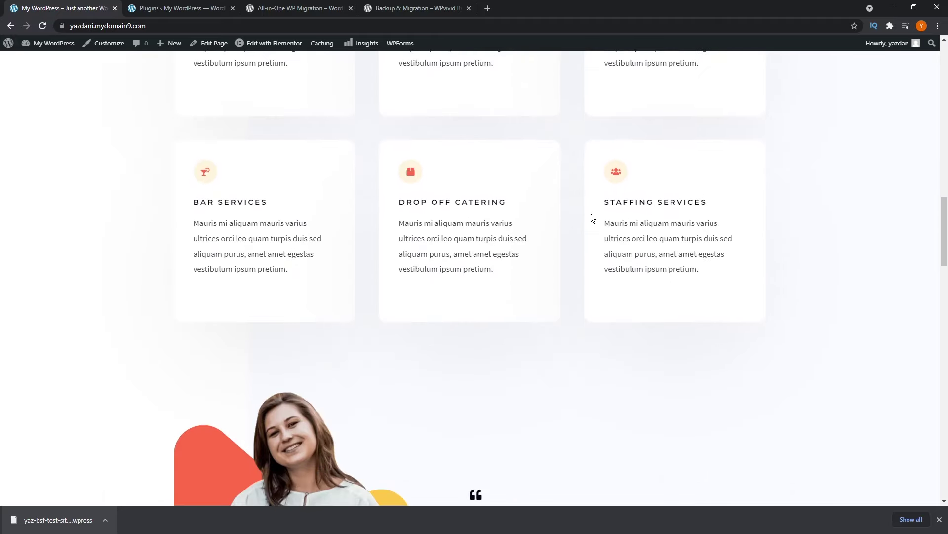
{"action": "scroll", "coordinate": [588, 220], "scroll_direction": "down", "scroll_amount": 4}
{"action": "scroll", "coordinate": [586, 219], "scroll_direction": "down", "scroll_amount": 4}
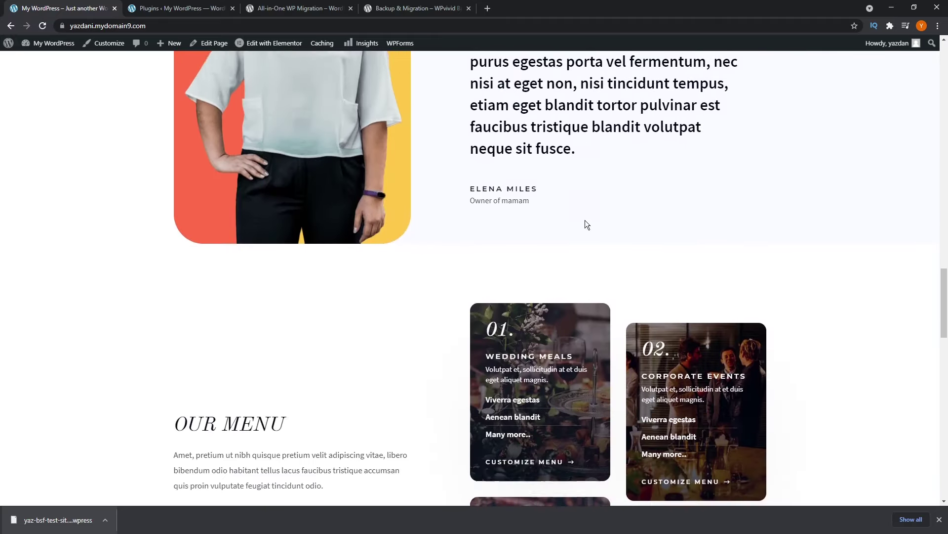
{"action": "scroll", "coordinate": [619, 236], "scroll_direction": "down", "scroll_amount": 2}
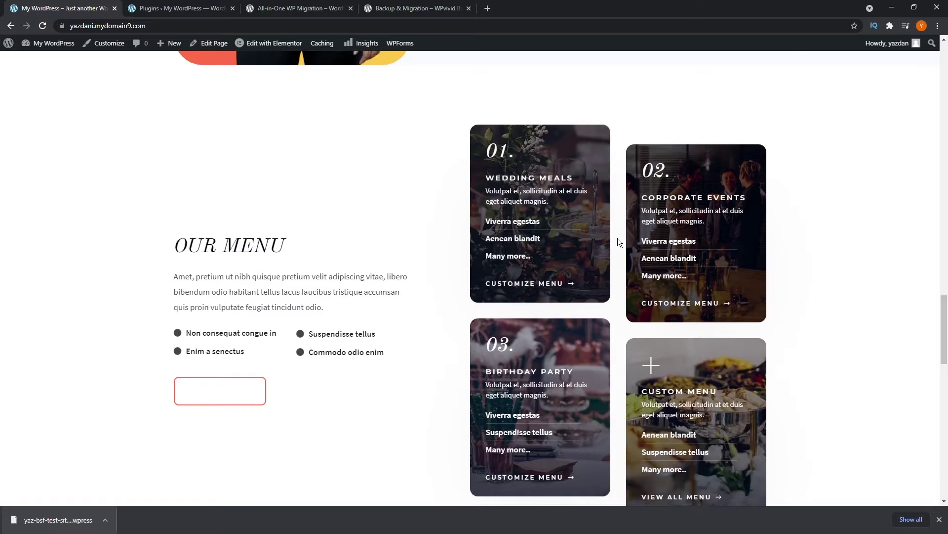
{"action": "scroll", "coordinate": [618, 238], "scroll_direction": "down", "scroll_amount": 14}
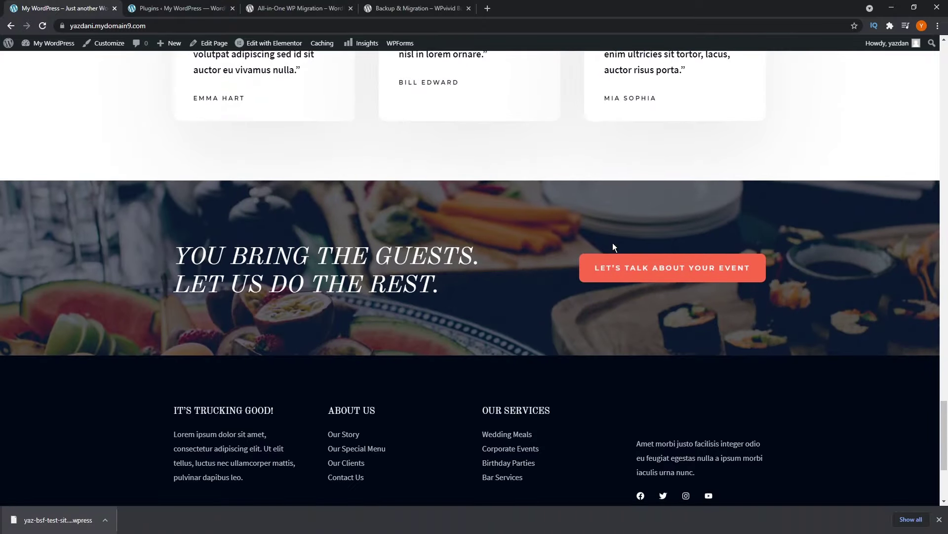
{"action": "scroll", "coordinate": [612, 243], "scroll_direction": "down", "scroll_amount": 4}
{"action": "scroll", "coordinate": [612, 251], "scroll_direction": "up", "scroll_amount": 12}
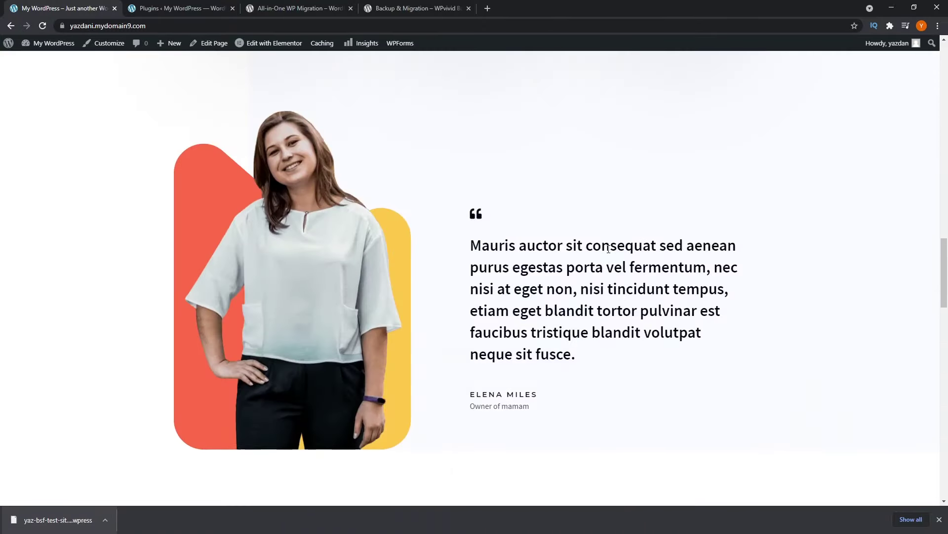
{"action": "scroll", "coordinate": [609, 248], "scroll_direction": "up", "scroll_amount": 15}
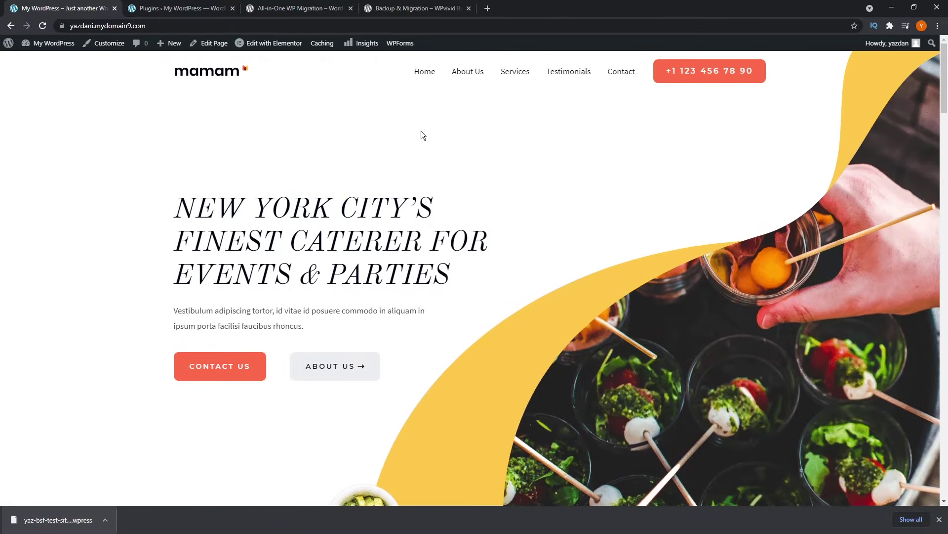
{"action": "key", "text": "alt+Left"}
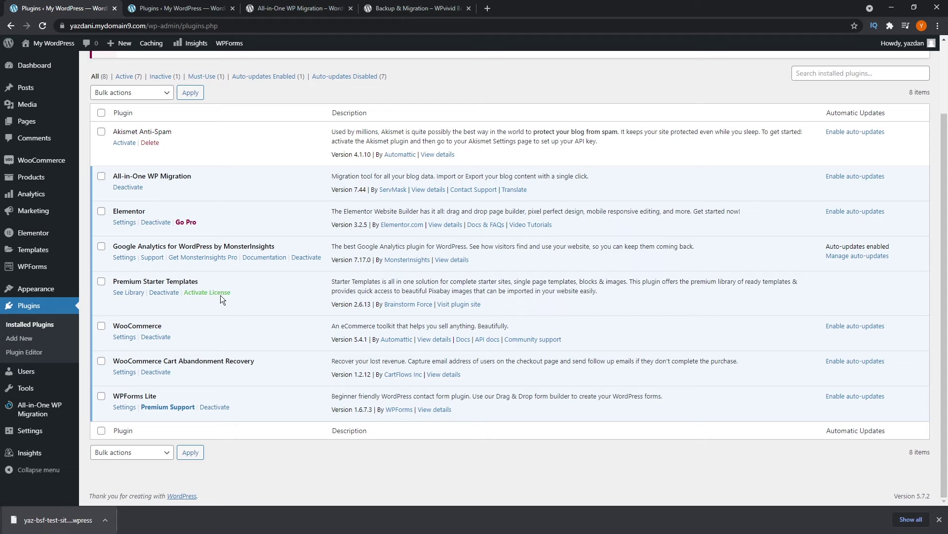
Bring up the Activate Premium Starter Templates License dialog from Plugins, leaving the key field empty.
{"action": "left_click", "coordinate": [197, 295]}
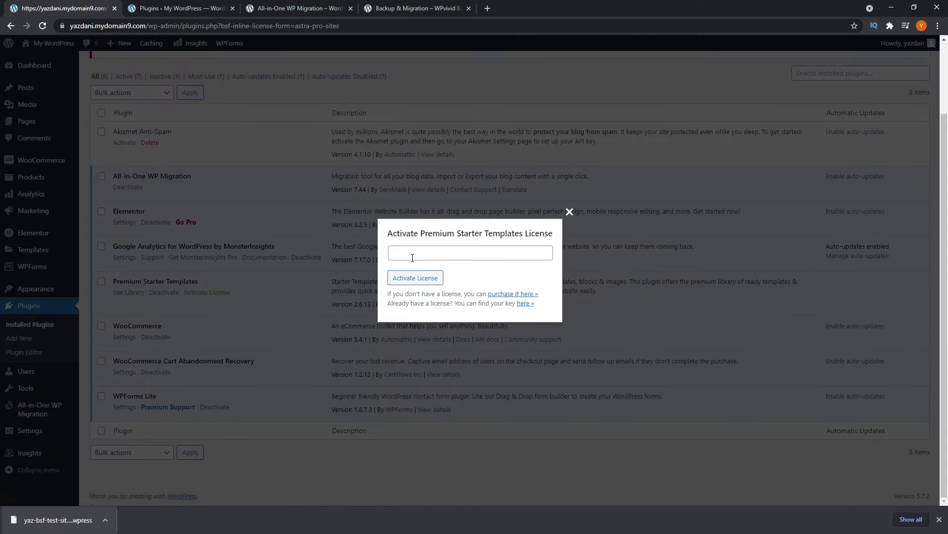
{"action": "left_click", "coordinate": [569, 212]}
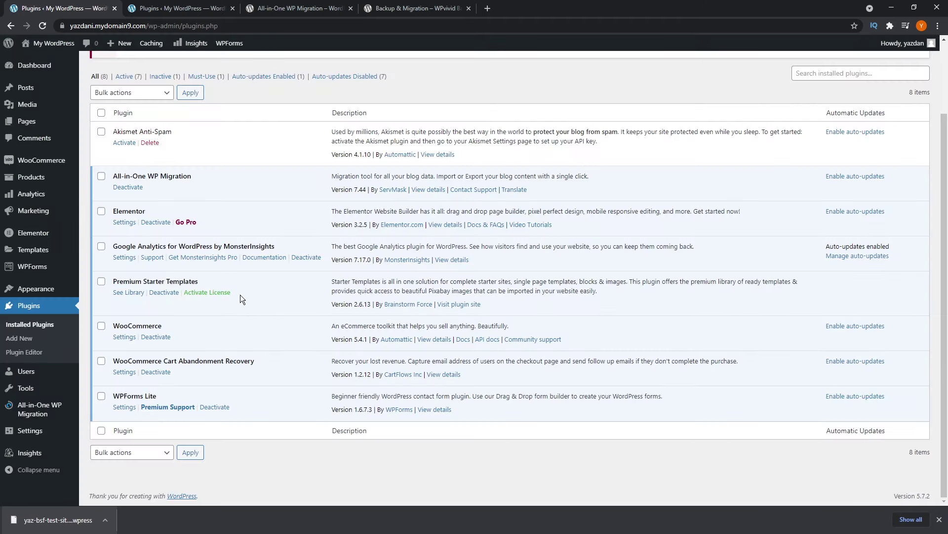
{"action": "left_click", "coordinate": [224, 294]}
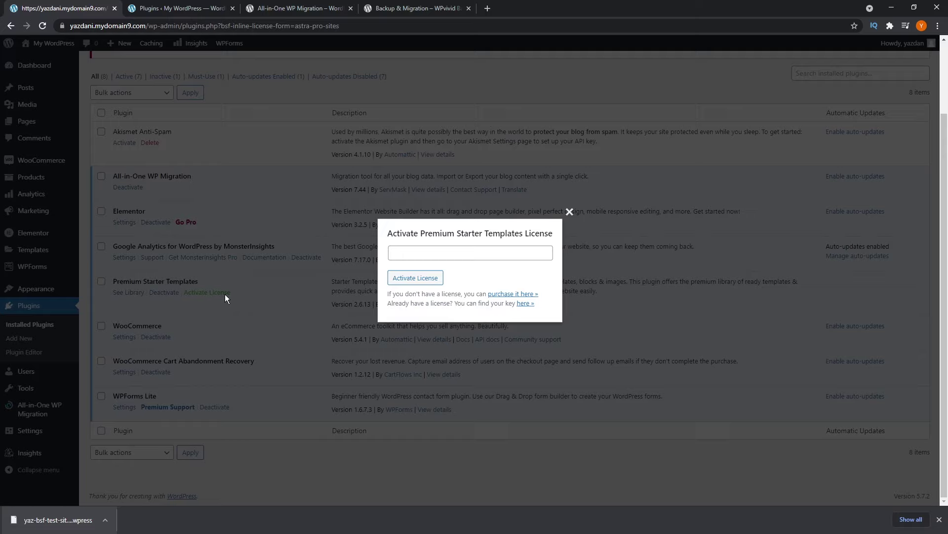